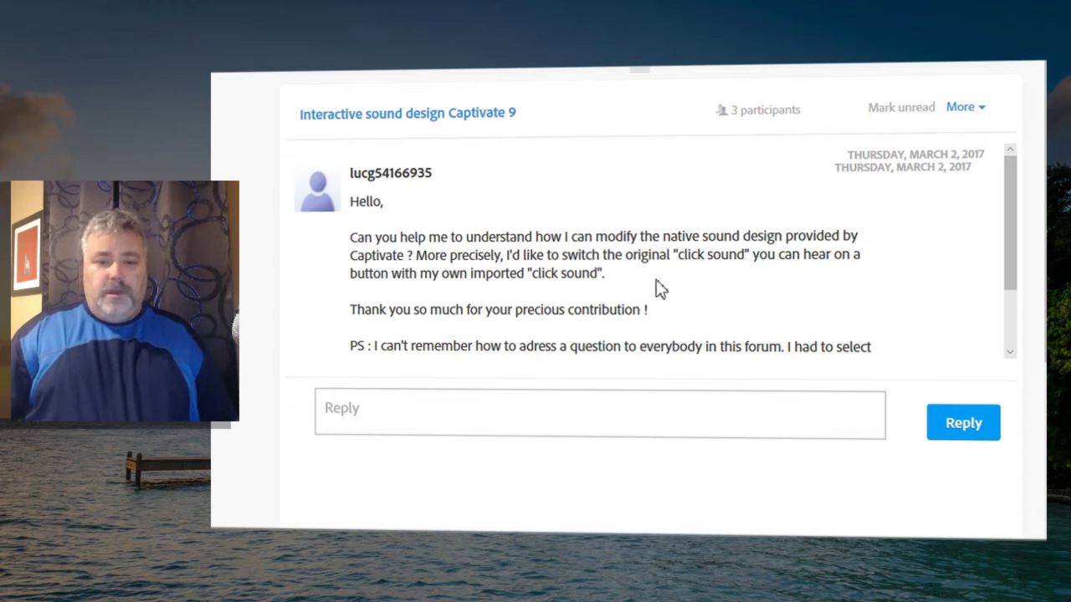
# Step: Scroll through the forum question about replacing Captivate 9's default button click sound
pyautogui.scroll(-1, 656, 286)
pyautogui.scroll(-2, 657, 286)
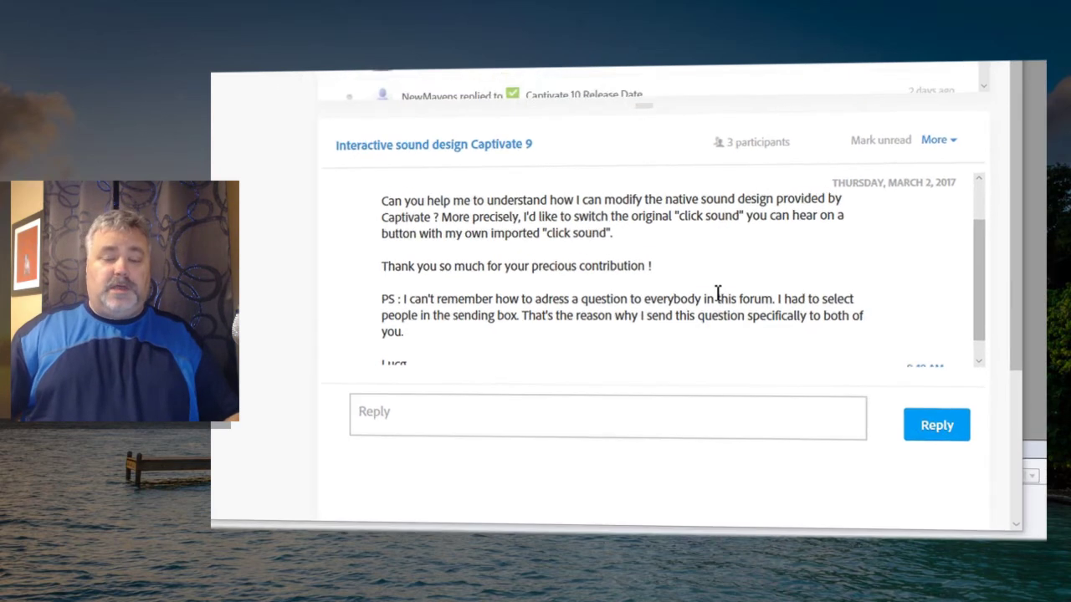
# Step: Create a responsive project in Captivate 9 and title its first slide 'New Click Sound'
pyautogui.hotkey('alt', 'Tab')
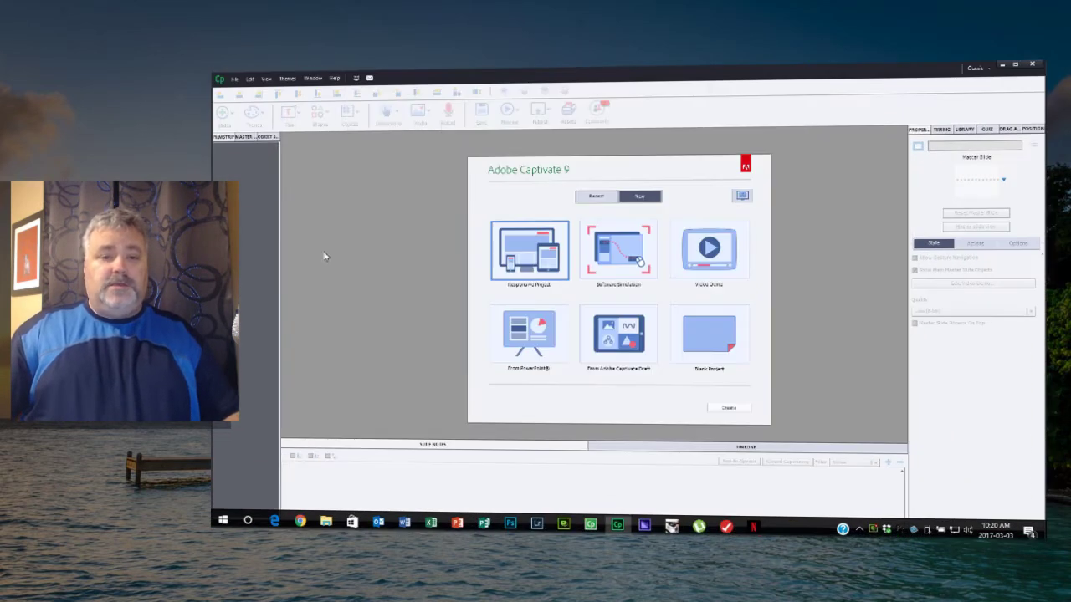
pyautogui.doubleClick(533, 250)
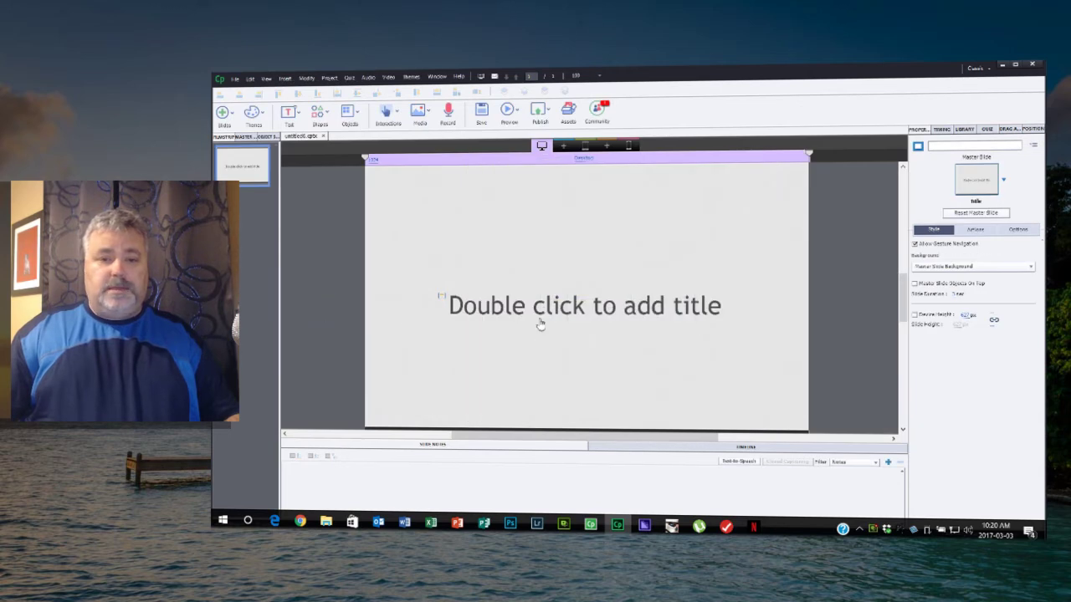
pyautogui.click(544, 312)
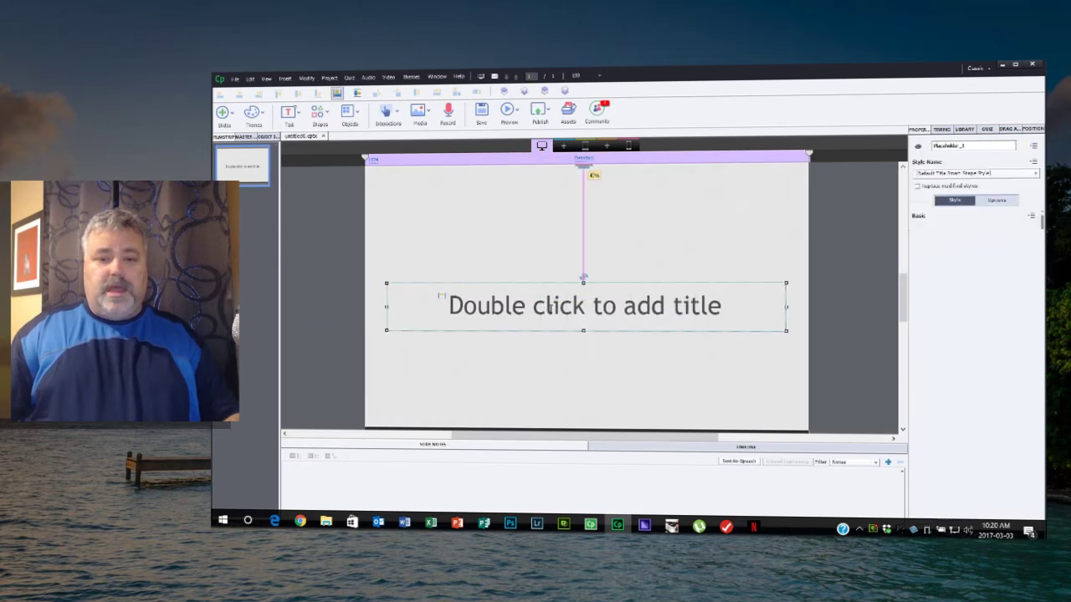
pyautogui.doubleClick(544, 311)
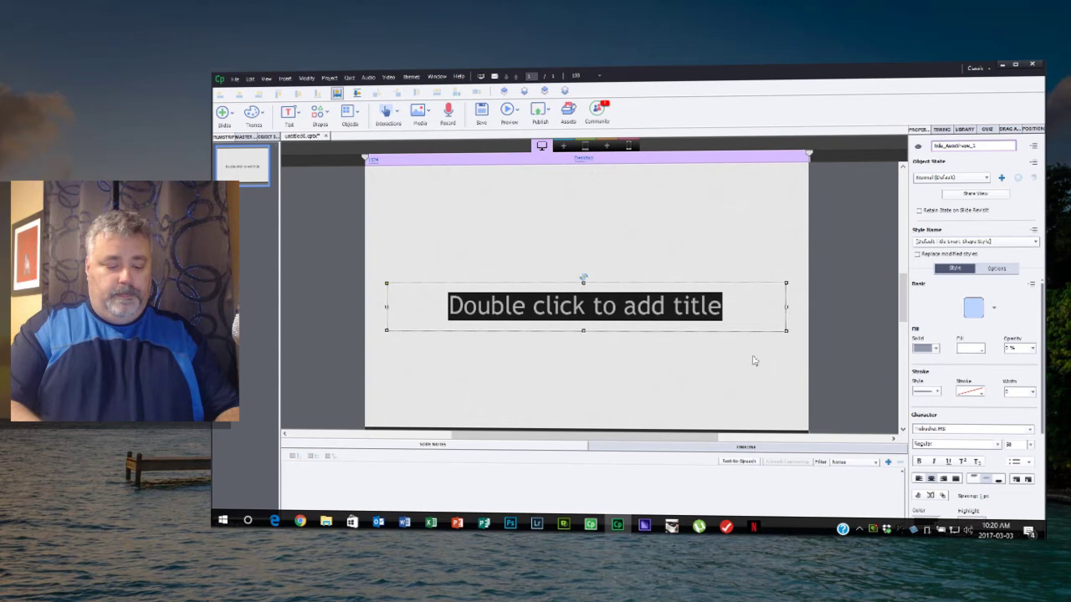
pyautogui.write('New ')
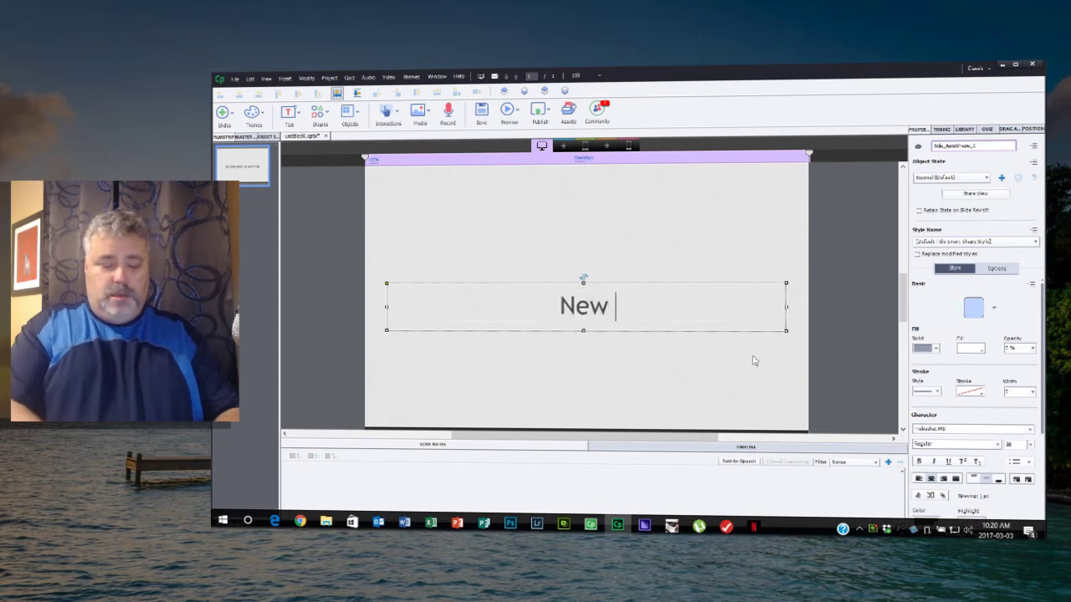
pyautogui.write('Click ')
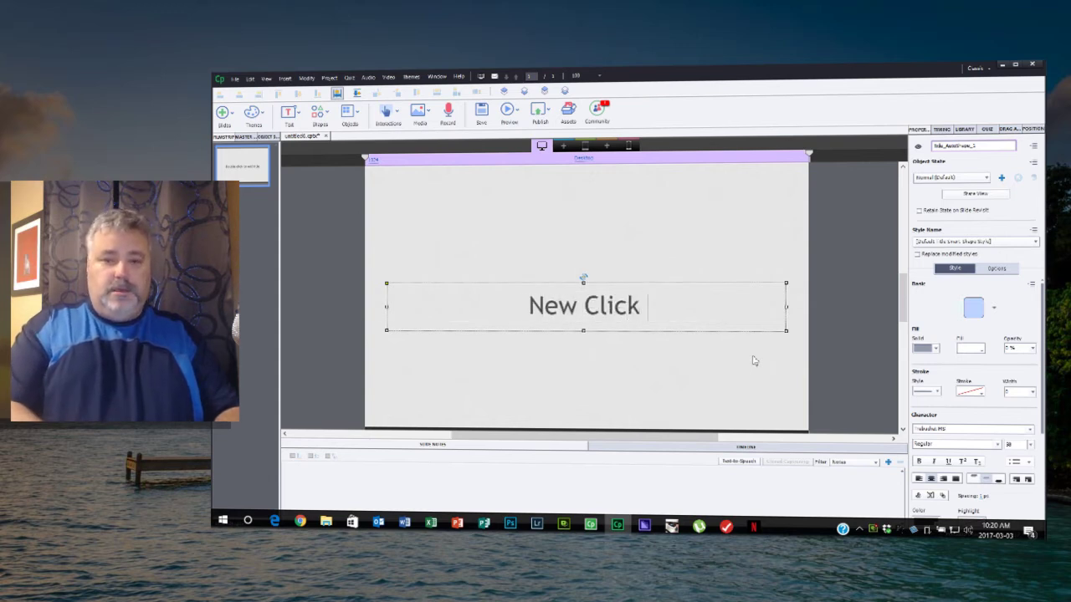
pyautogui.write('Sound')
pyautogui.click(753, 361)
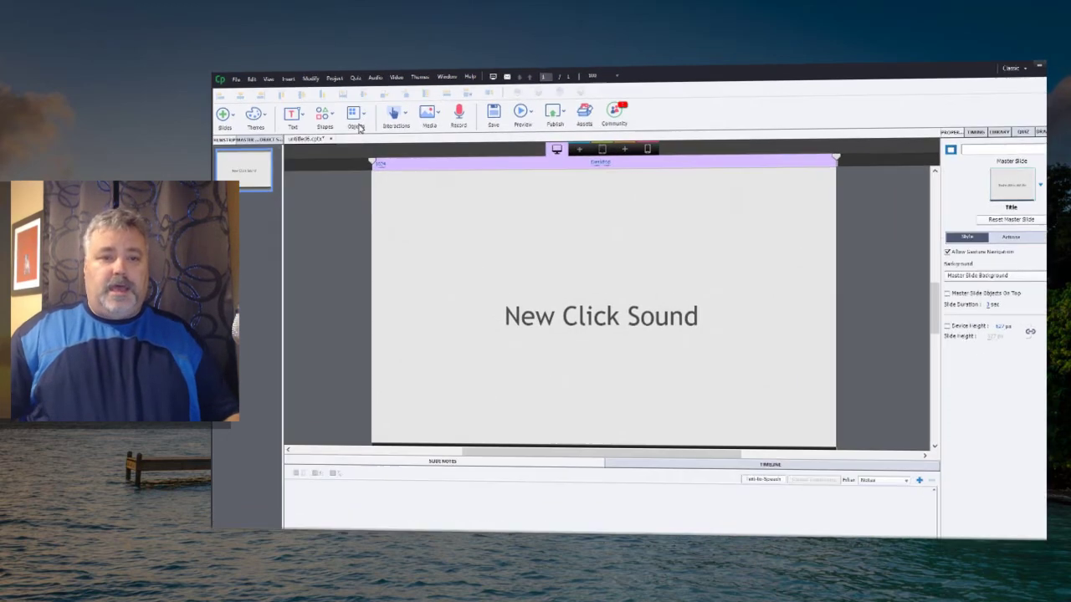
# Step: Insert a button, anchor it to the bottom and right edges, and move it bottom-right
pyautogui.click(329, 115)
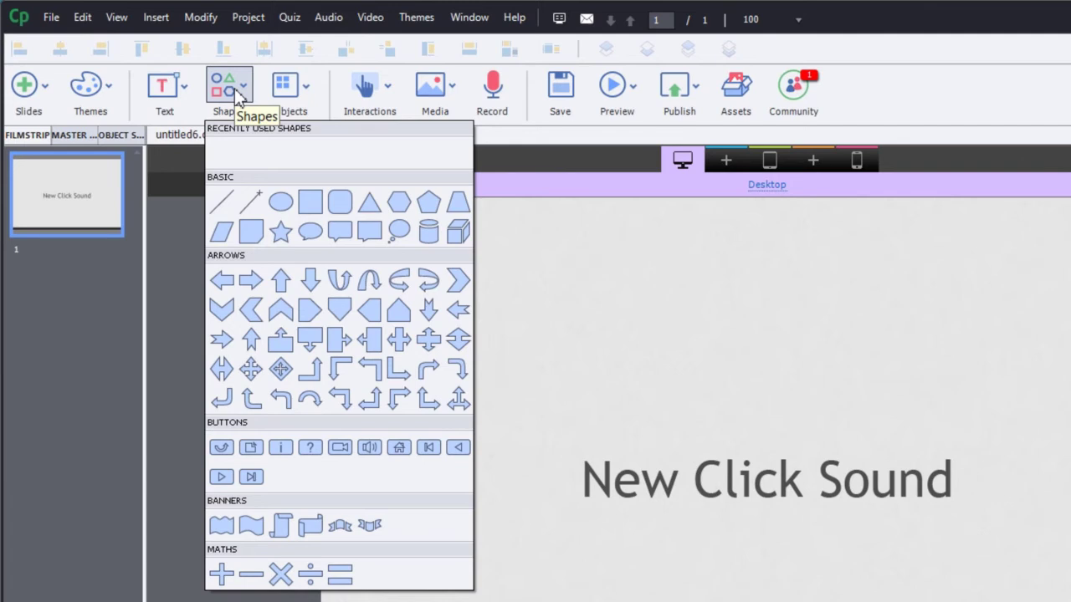
pyautogui.click(435, 88)
pyautogui.click(384, 92)
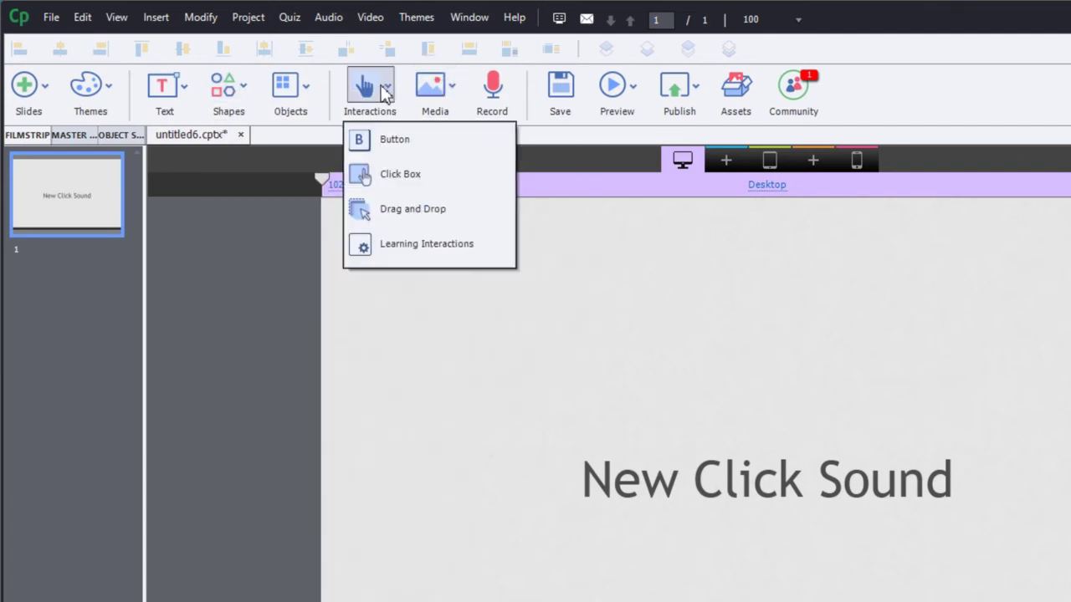
pyautogui.click(393, 141)
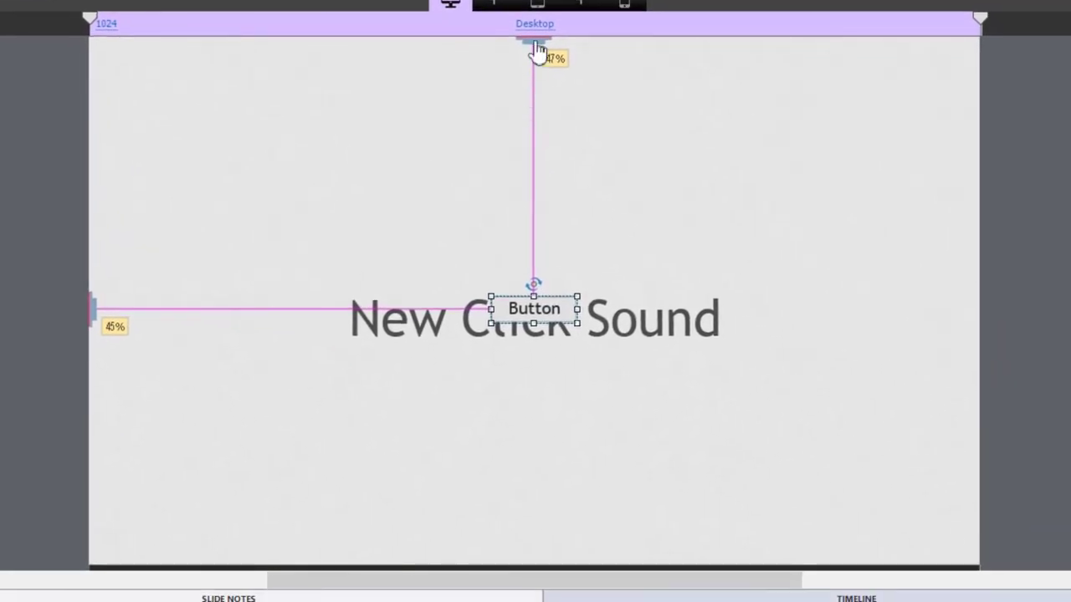
pyautogui.moveTo(534, 39); pyautogui.dragTo(543, 570)
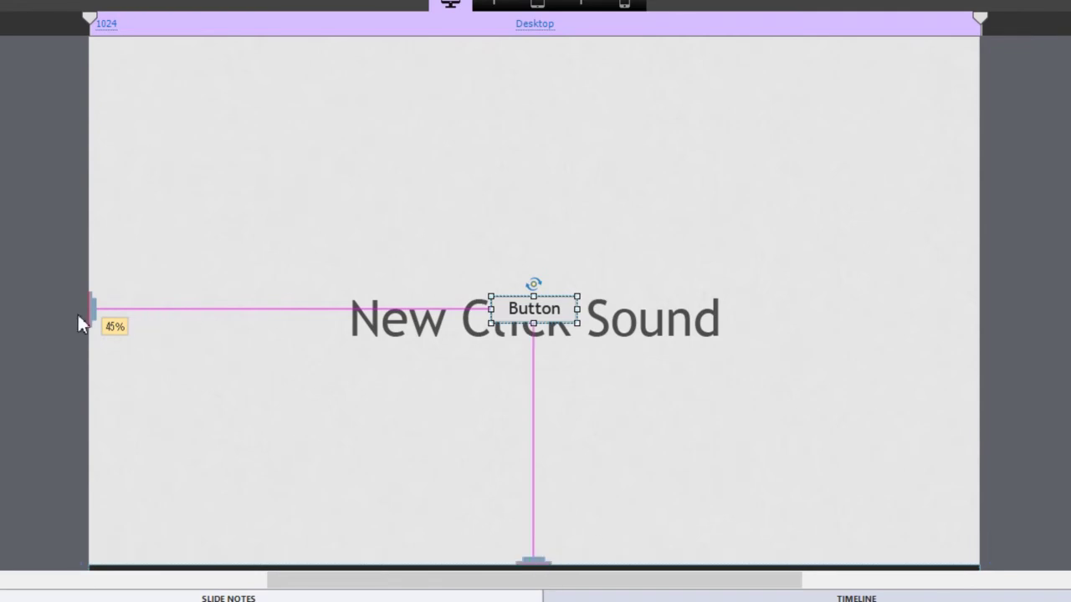
pyautogui.moveTo(96, 320); pyautogui.dragTo(988, 319)
pyautogui.moveTo(544, 319); pyautogui.dragTo(890, 520)
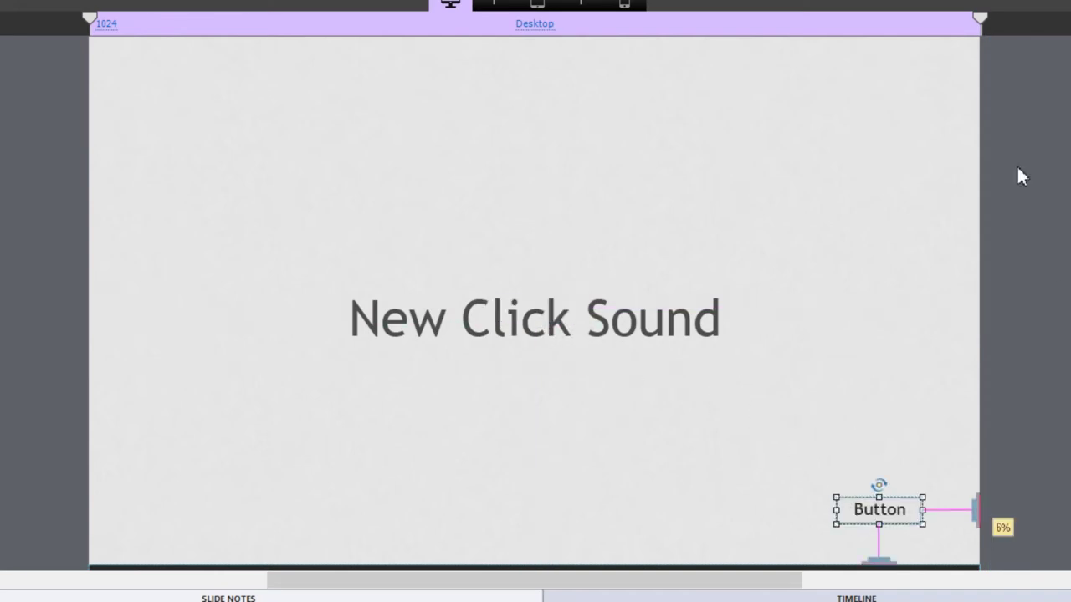
# Step: Change the button's caption from 'Button' to 'Next'
pyautogui.click(854, 280)
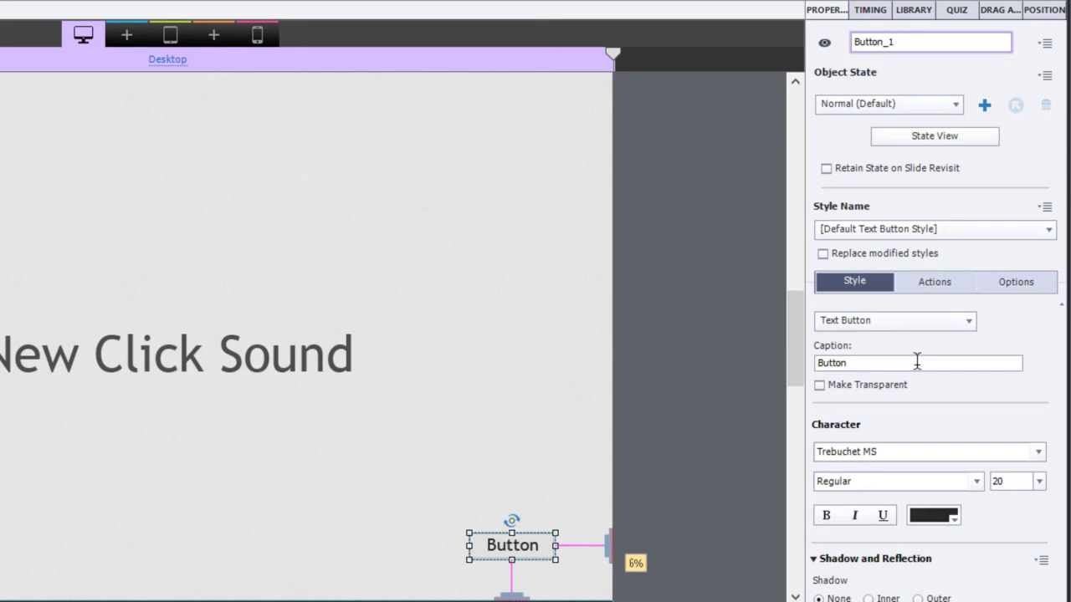
pyautogui.doubleClick(859, 363)
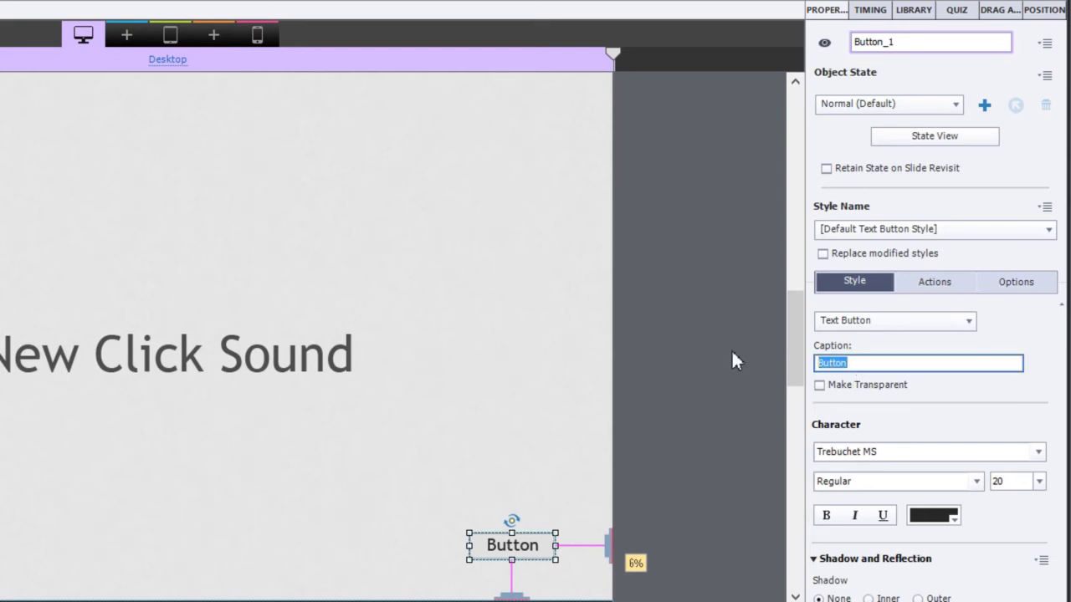
pyautogui.write('Next')
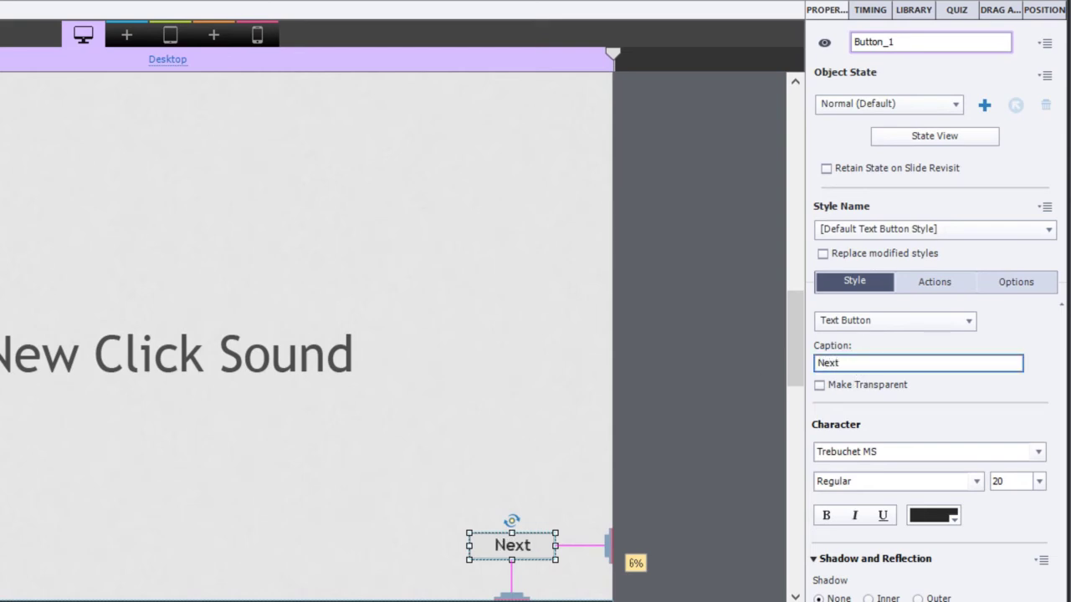
pyautogui.click(575, 346)
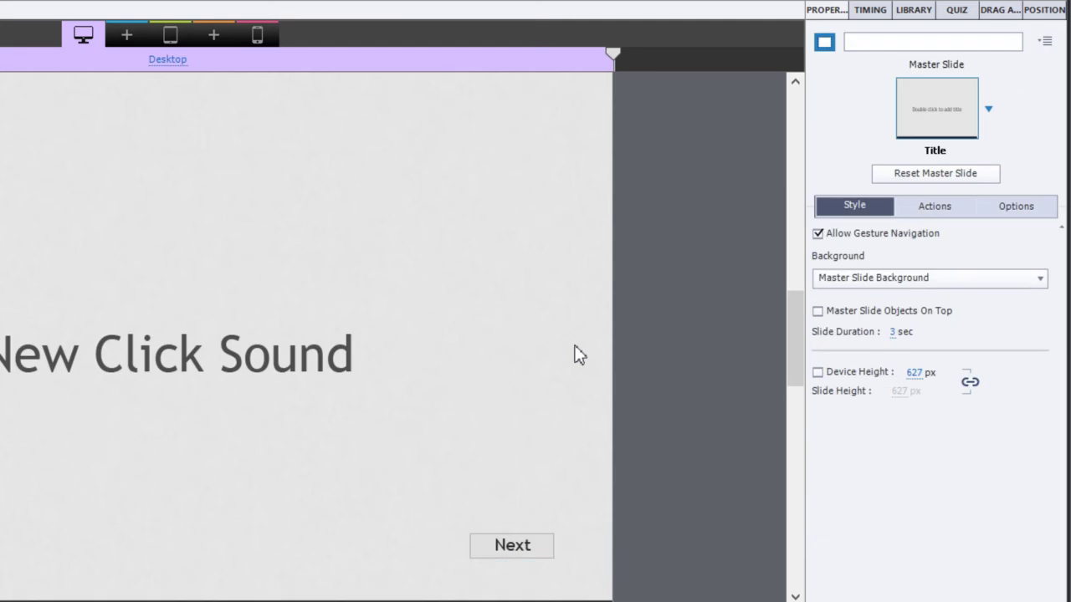
# Step: Set the Next button's Bottom and Right offsets to 10%
pyautogui.click(512, 548)
pyautogui.click(1040, 11)
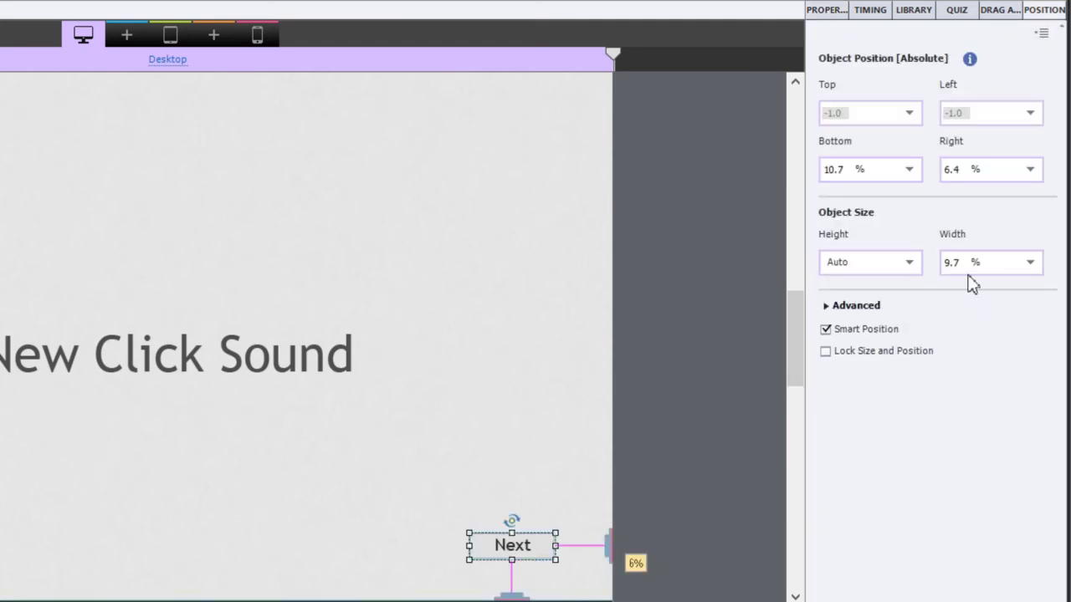
pyautogui.click(842, 170)
pyautogui.write('10')
pyautogui.press('Return')
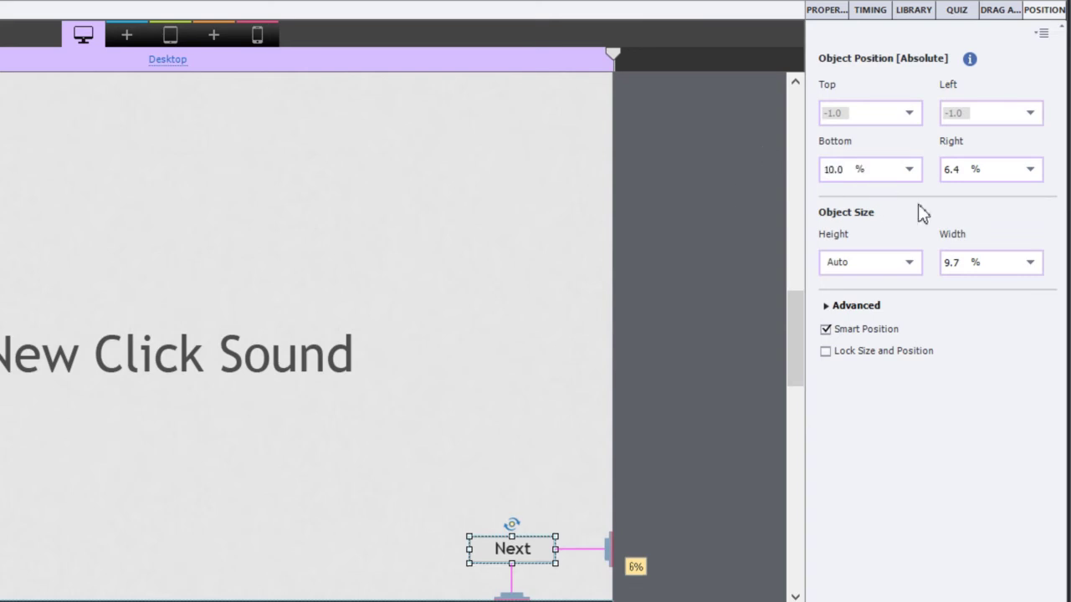
pyautogui.click(950, 169)
pyautogui.write('10')
pyautogui.press('Return')
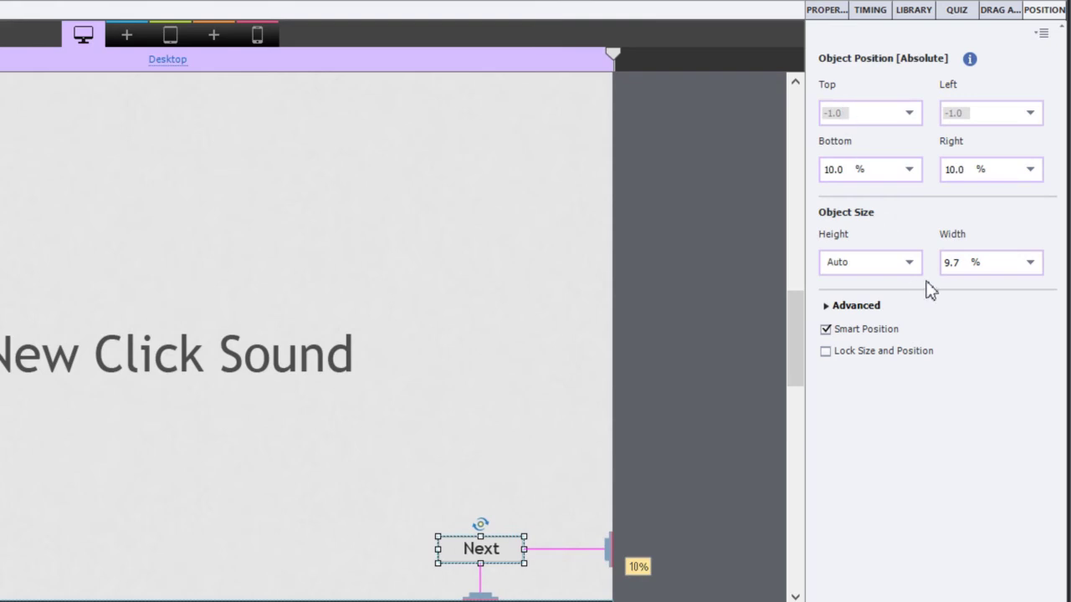
# Step: Switch the button's height and width units to px and set width to 100
pyautogui.click(902, 272)
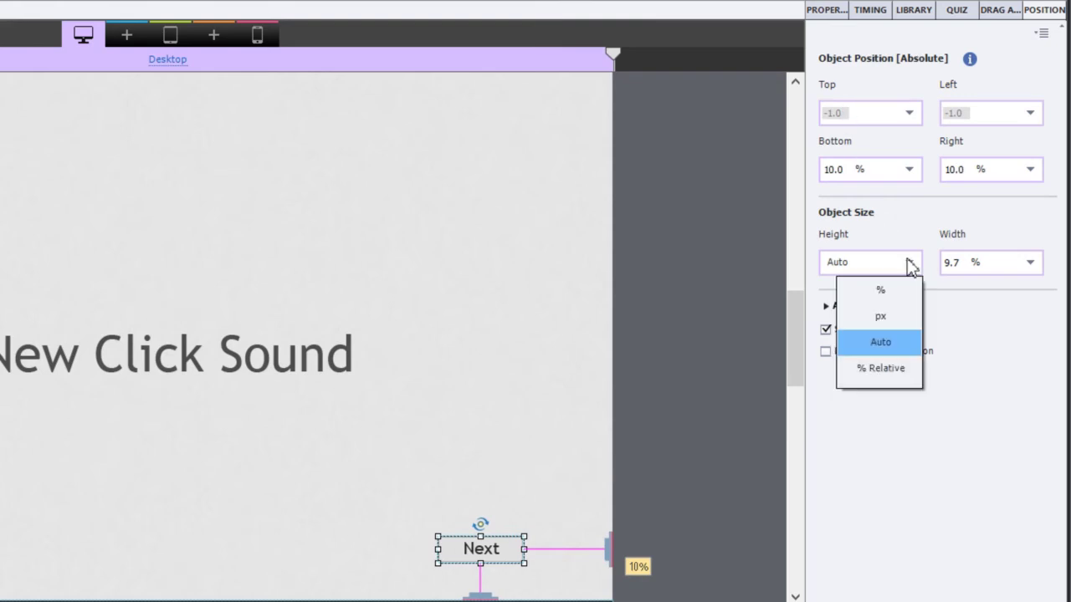
pyautogui.click(885, 313)
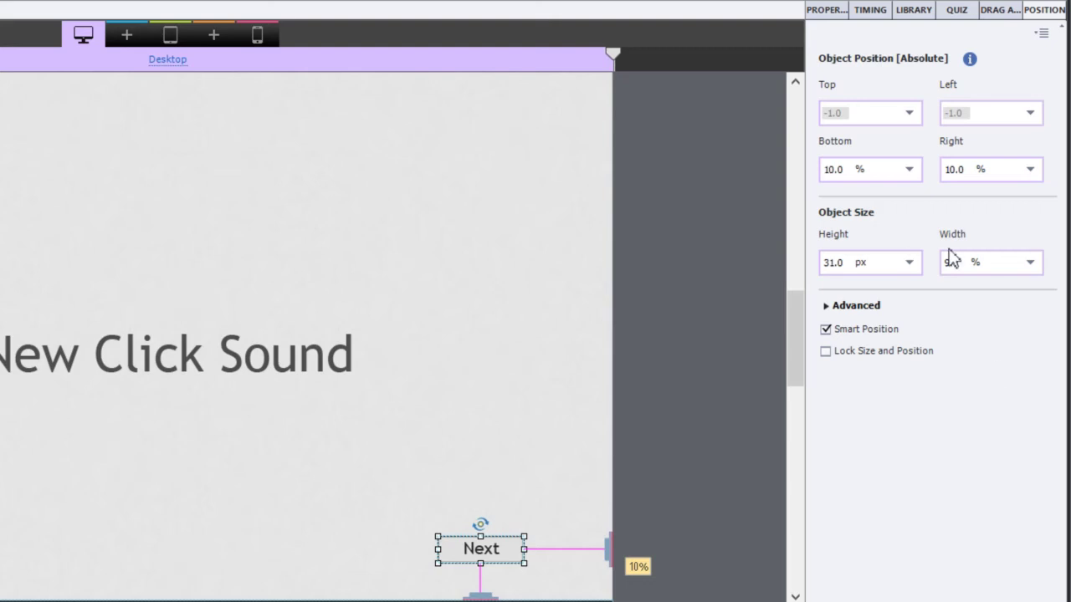
pyautogui.click(1025, 269)
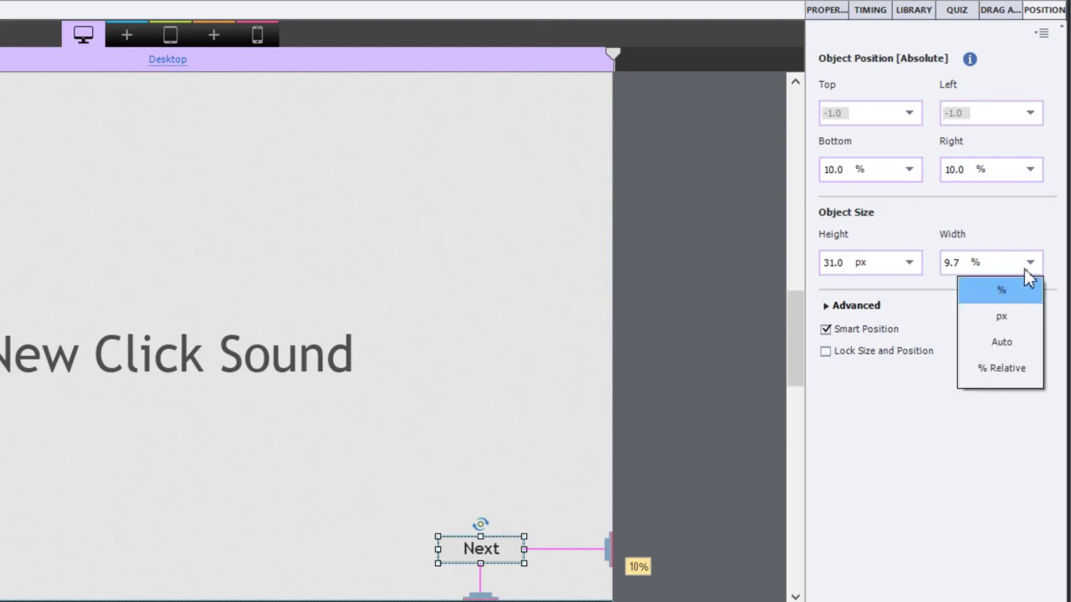
pyautogui.click(1023, 317)
pyautogui.moveTo(964, 263); pyautogui.dragTo(931, 262)
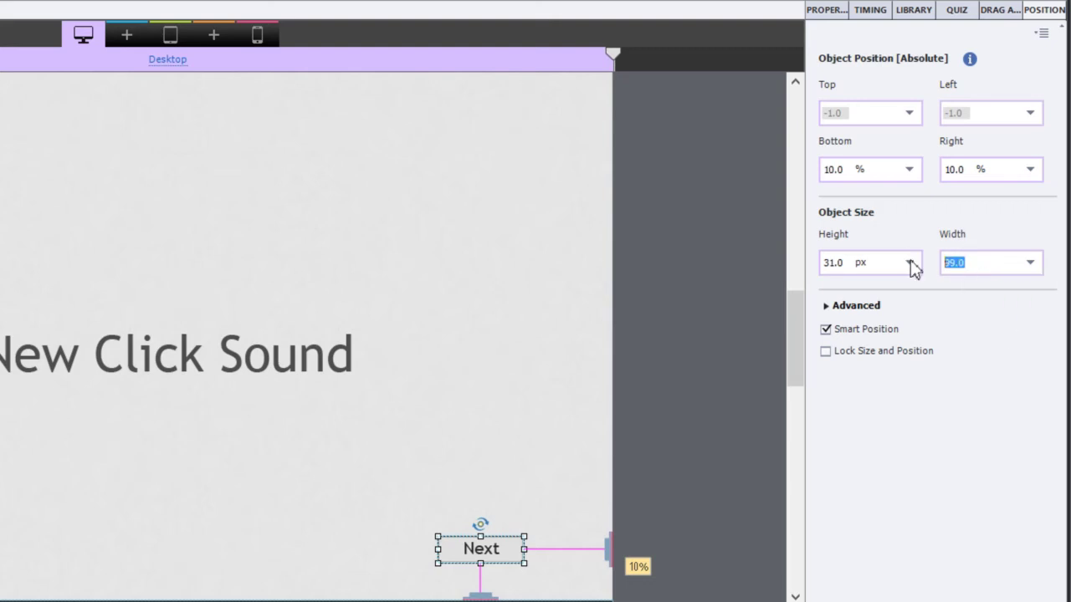
pyautogui.write('100')
pyautogui.press('Return')
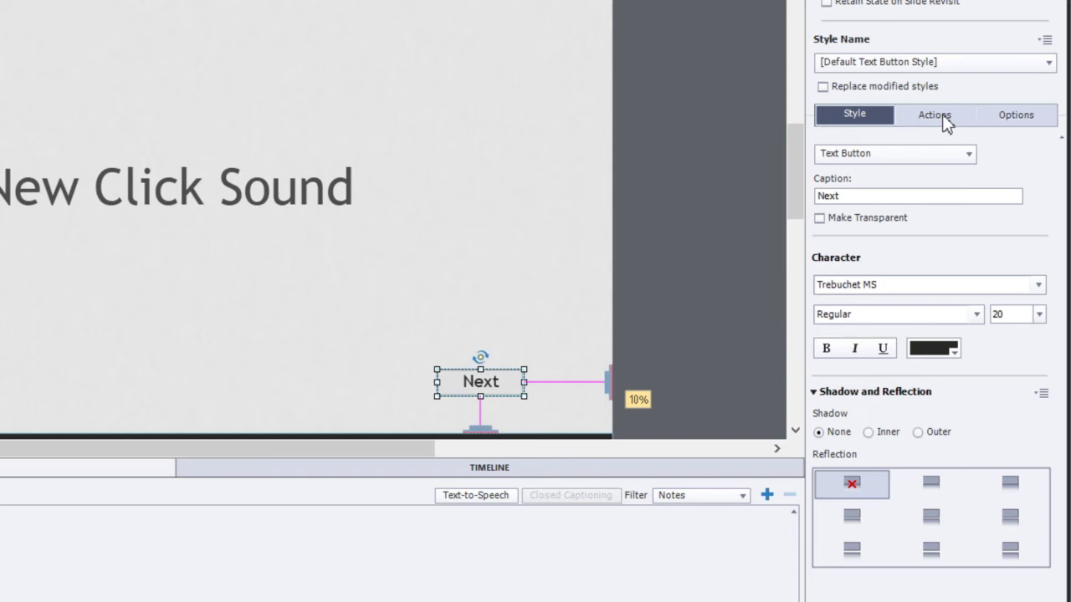
# Step: Show the Next button's Actions properties
pyautogui.click(946, 122)
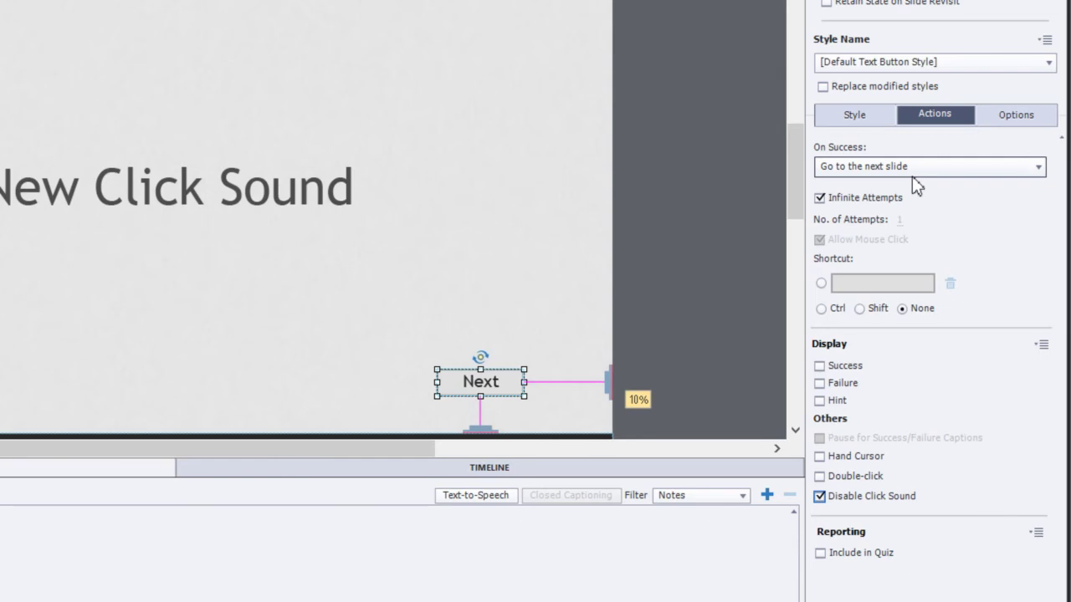
pyautogui.click(1028, 121)
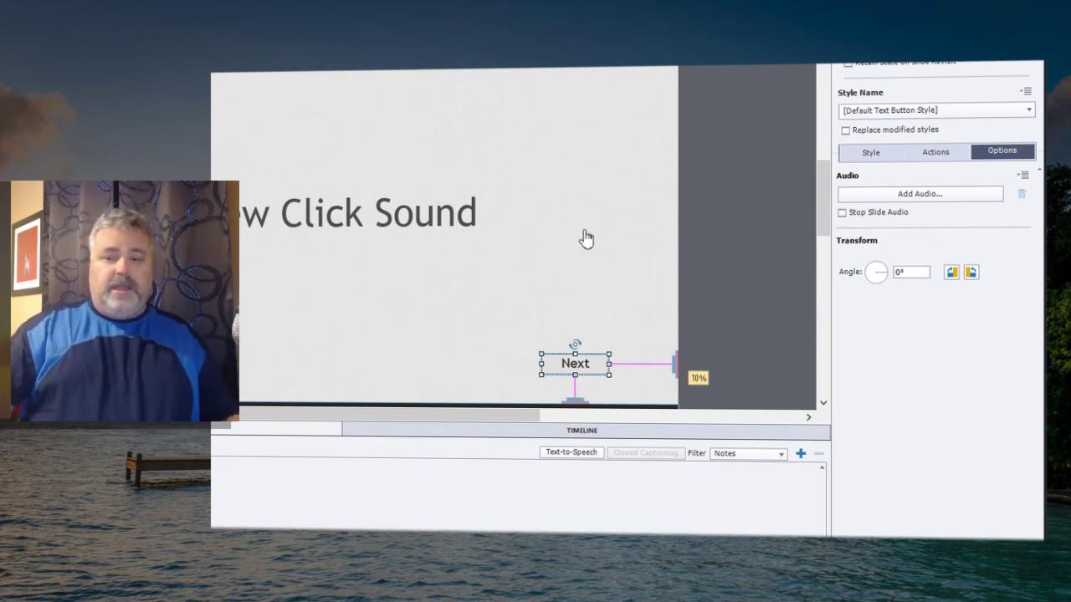
pyautogui.click(939, 154)
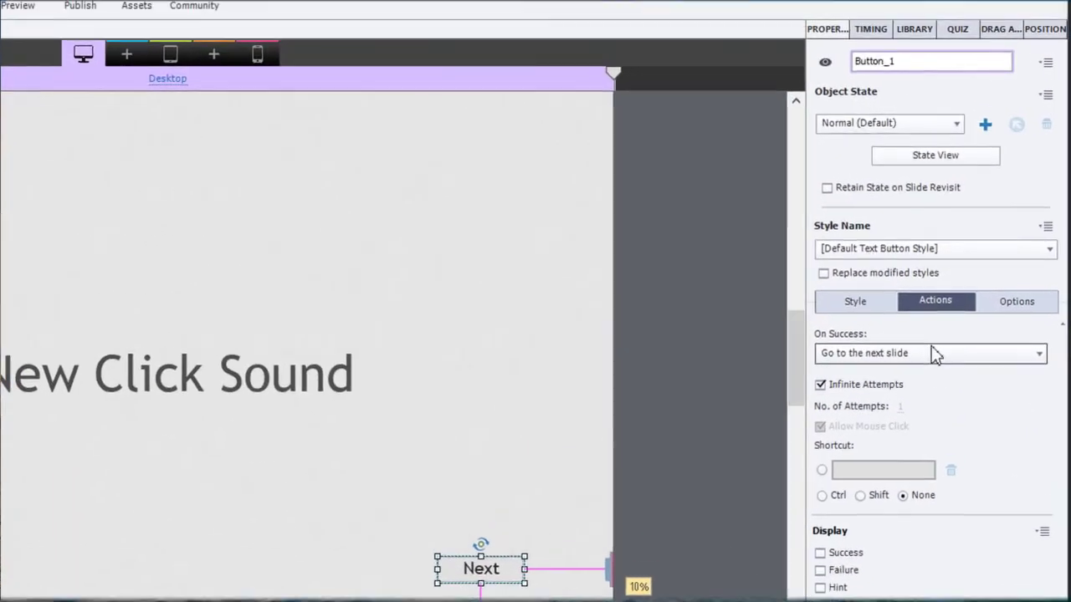
# Step: Set On Success to Execute Advanced Actions and open the Advanced Actions editor
pyautogui.click(923, 194)
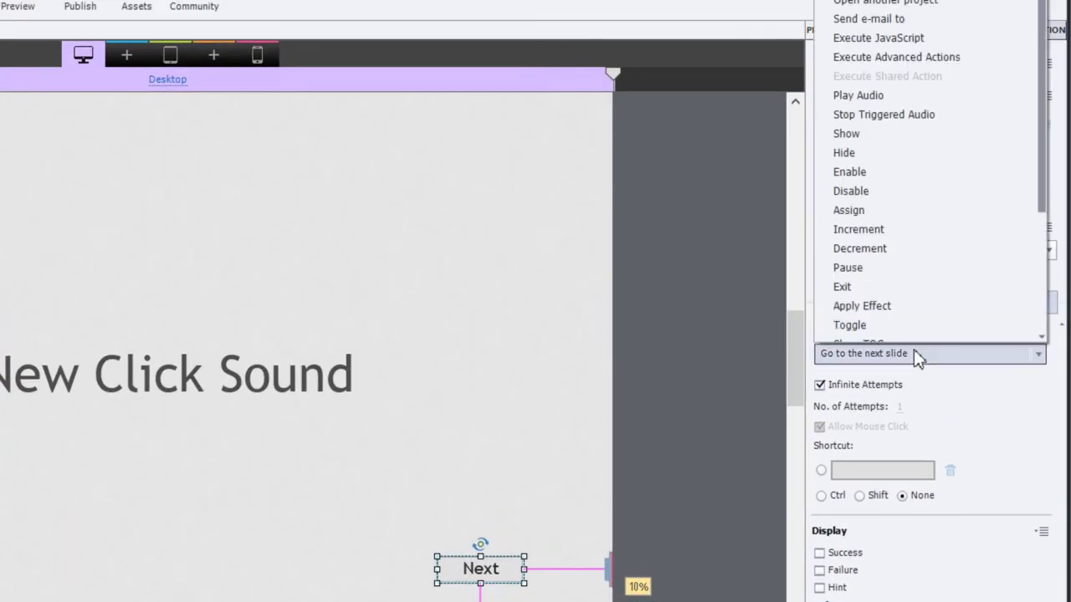
pyautogui.click(924, 57)
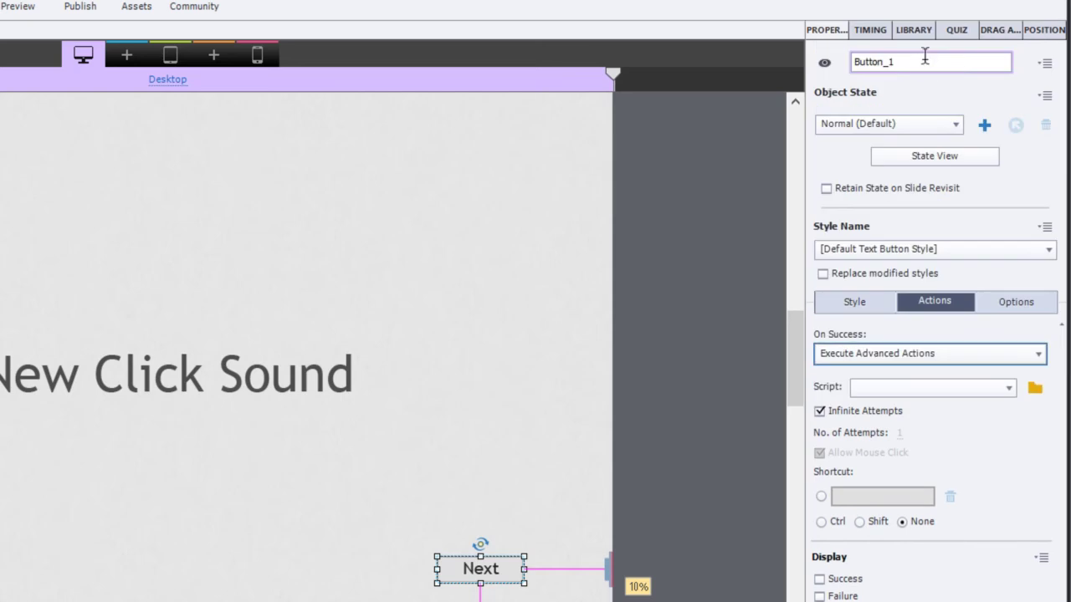
pyautogui.click(1035, 390)
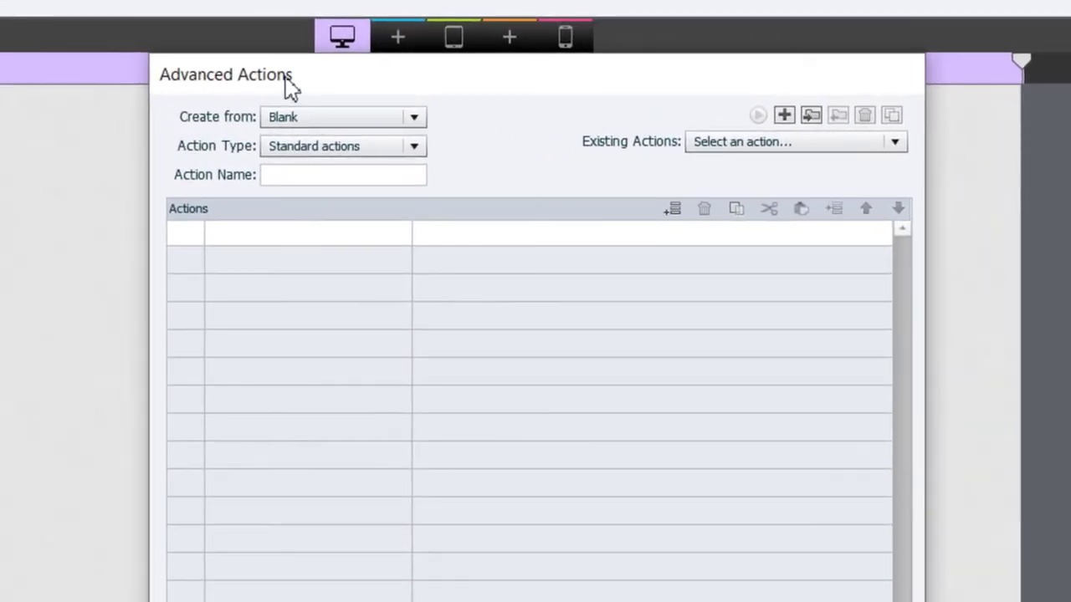
# Step: Keep Standard actions as the action type and begin the first action row
pyautogui.click(415, 147)
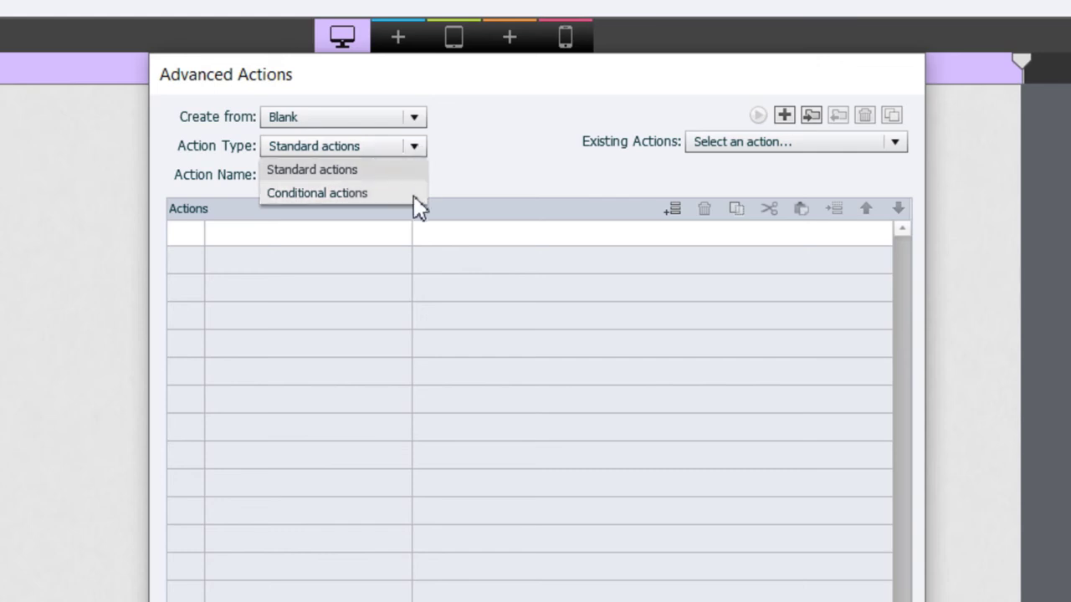
pyautogui.click(416, 174)
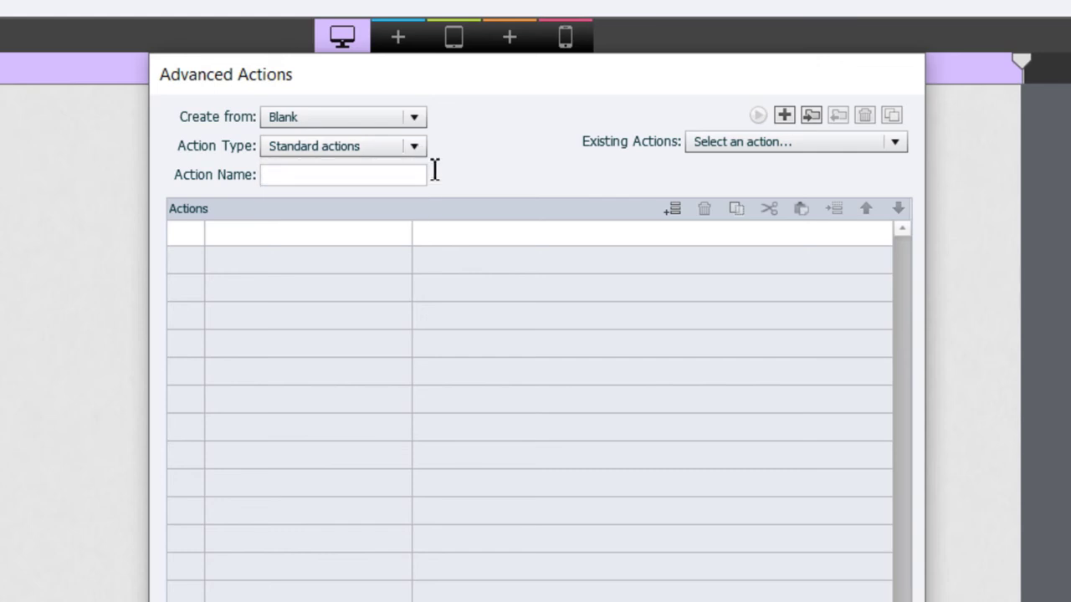
pyautogui.click(343, 179)
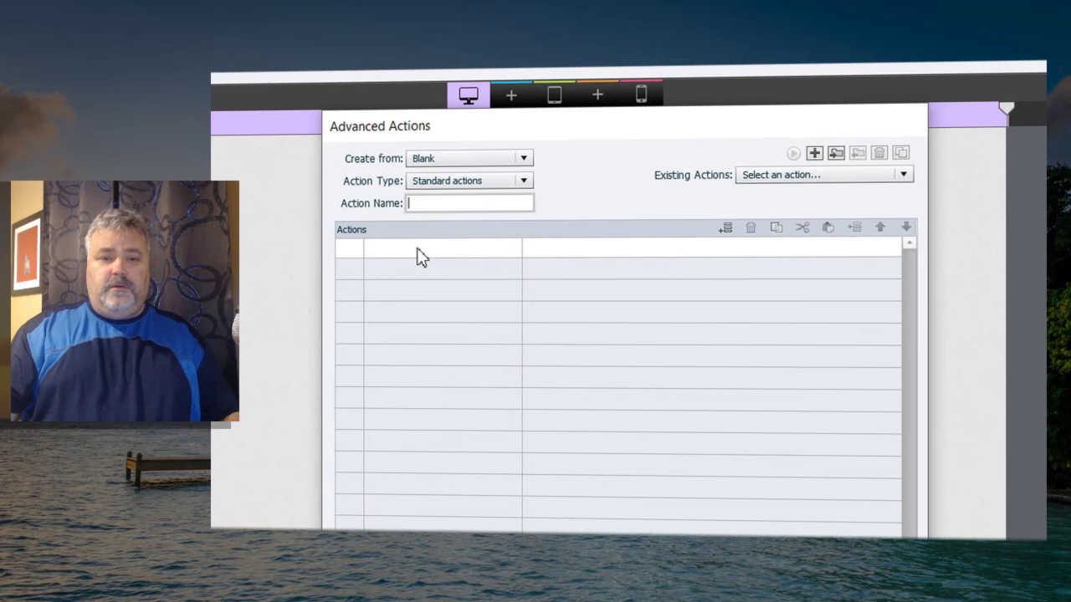
pyautogui.click(418, 256)
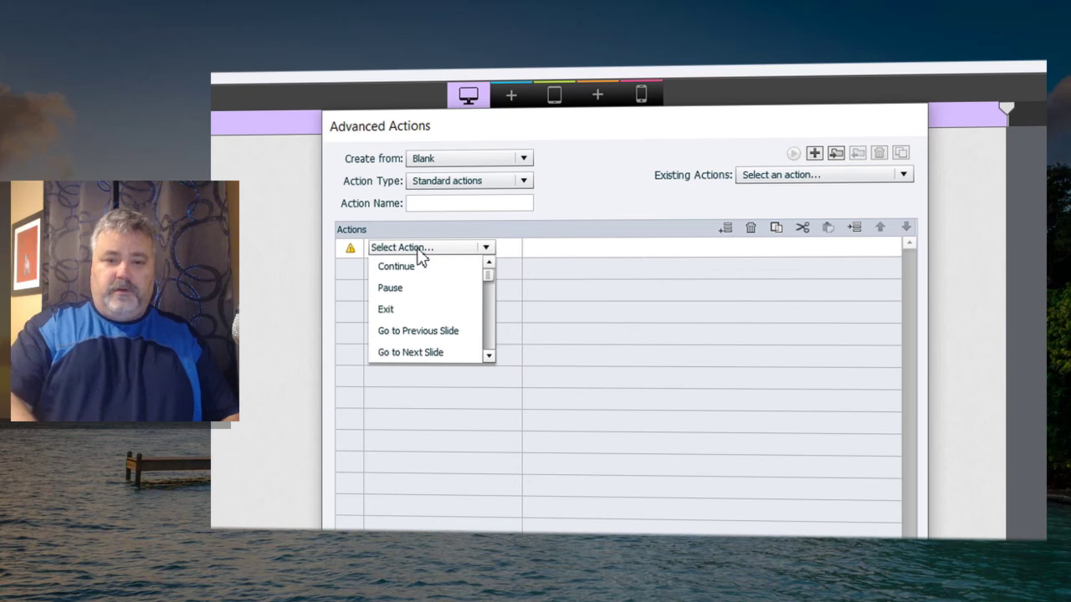
# Step: Make the first step Play Audio using Pop.wav from the Desktop
pyautogui.press('p')
pyautogui.press('l')
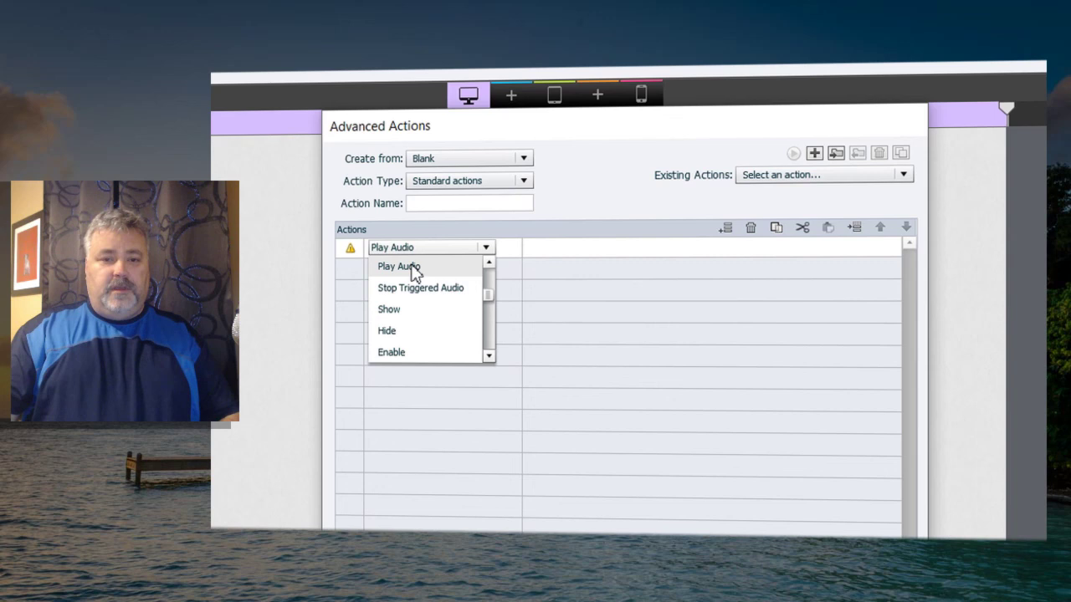
pyautogui.click(413, 268)
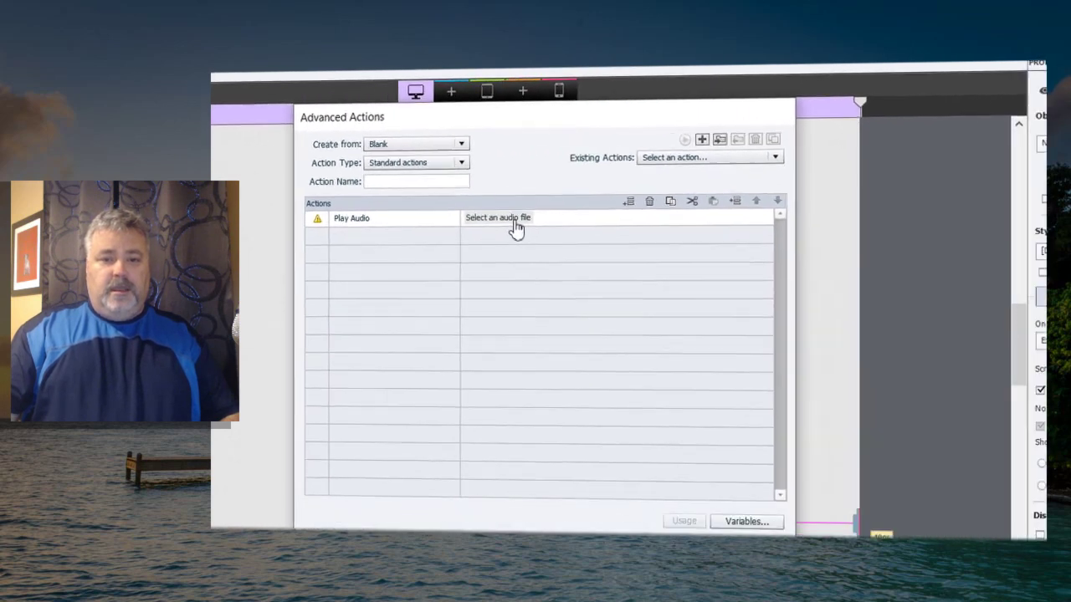
pyautogui.click(492, 216)
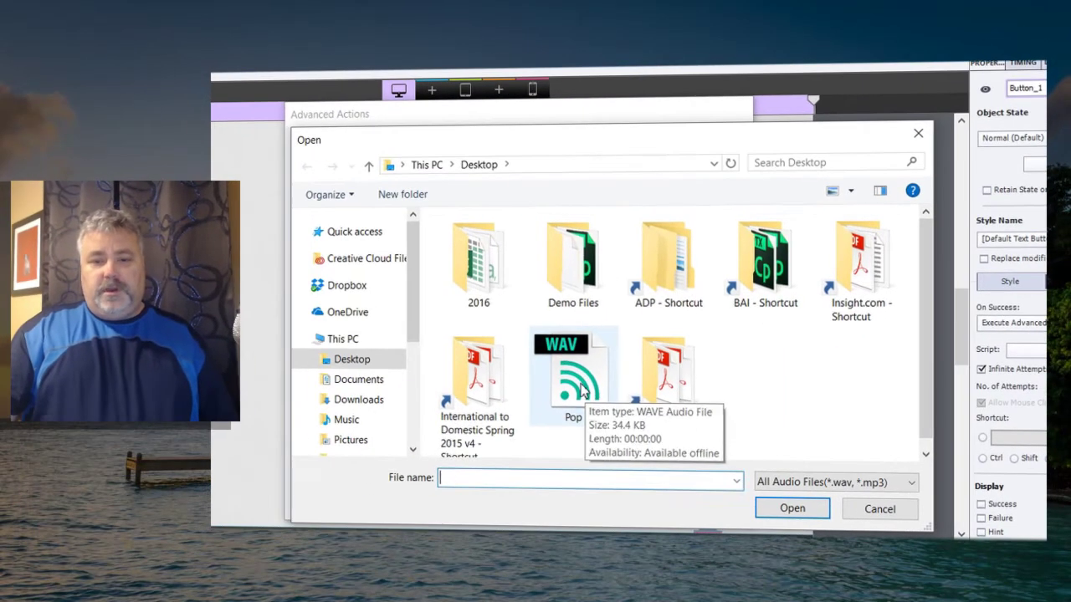
pyautogui.click(573, 368)
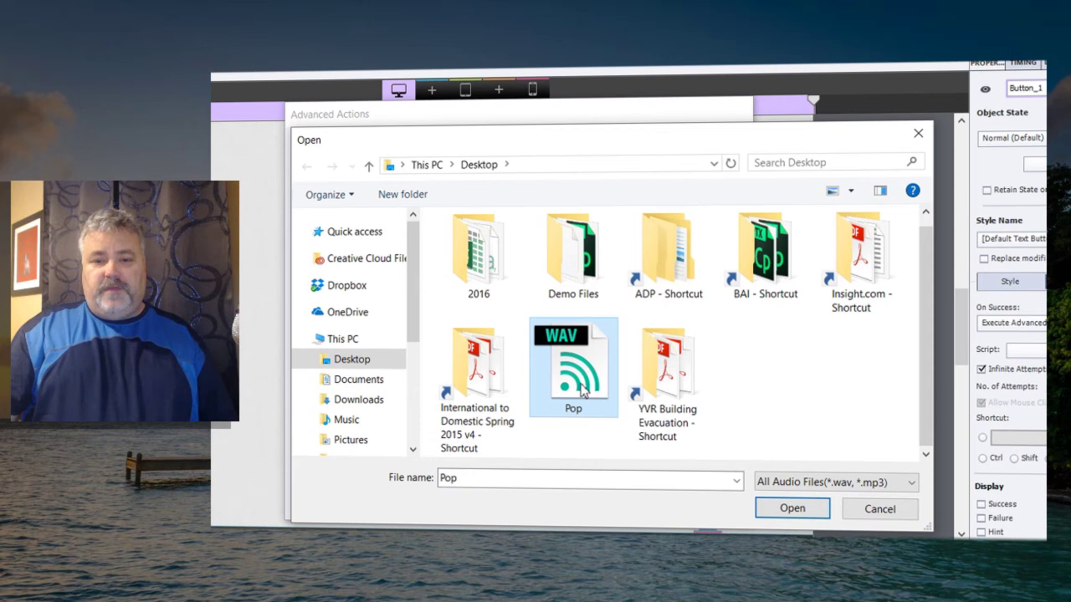
pyautogui.click(797, 508)
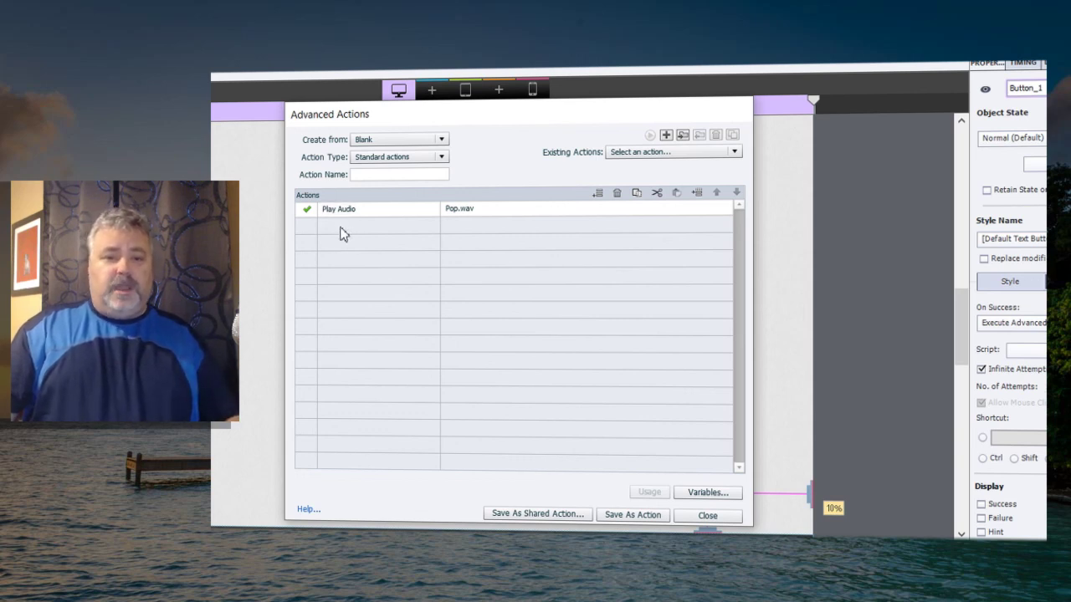
# Step: Add Go to Next Slide as the second step and start naming the action 'Goto'
pyautogui.click(341, 231)
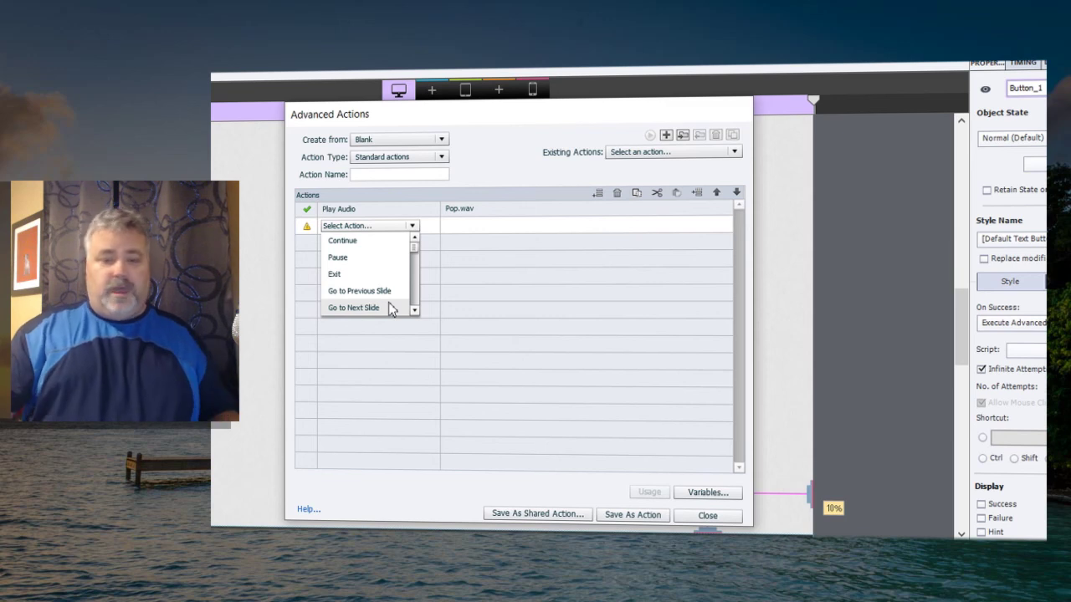
pyautogui.click(360, 308)
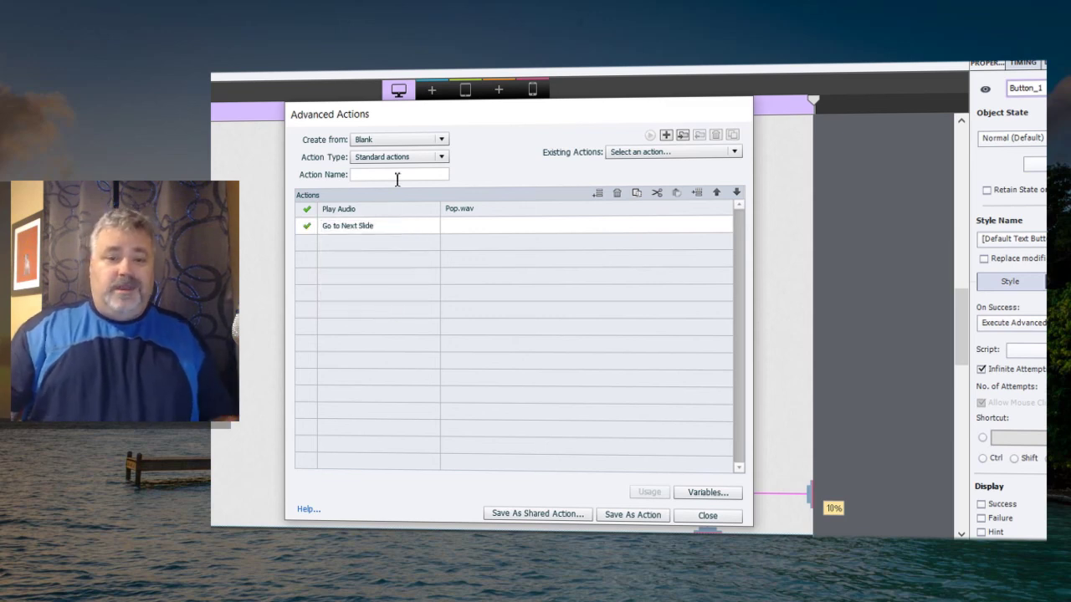
pyautogui.click(397, 175)
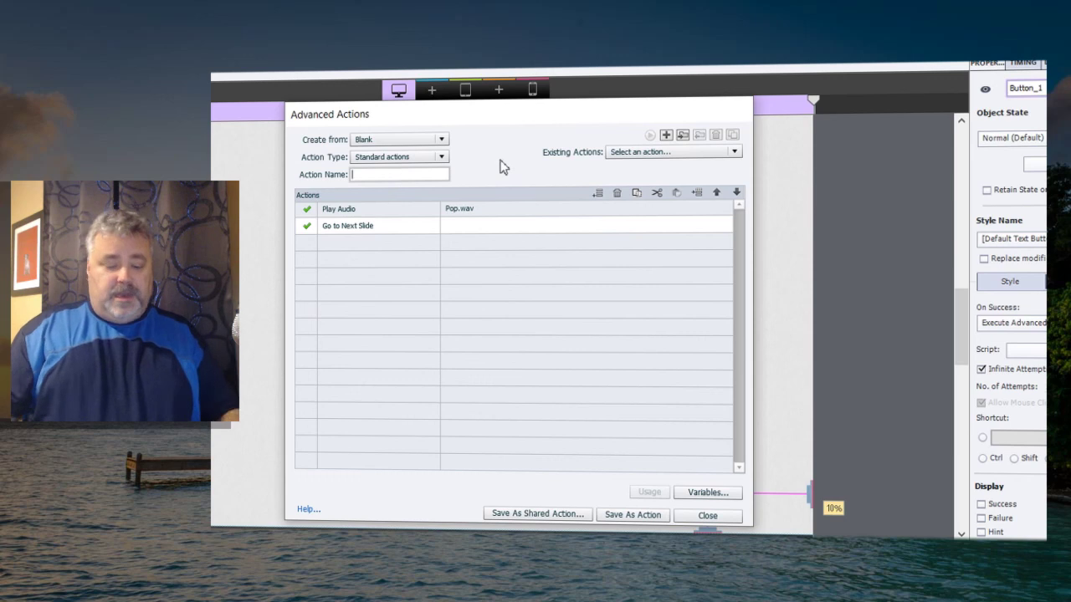
pyautogui.write('Go')
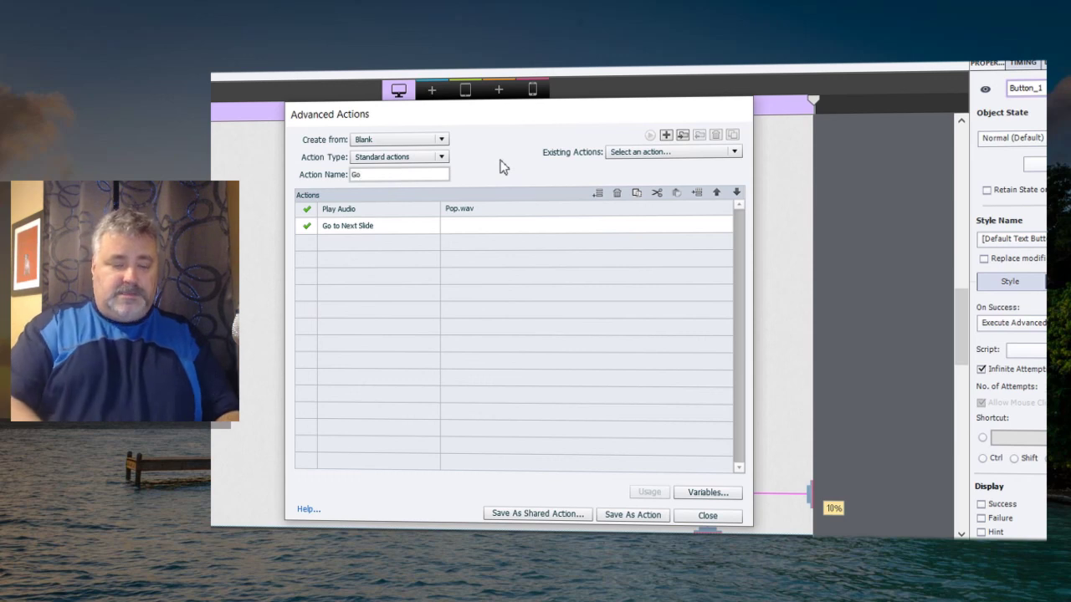
pyautogui.write('toNextSlide')
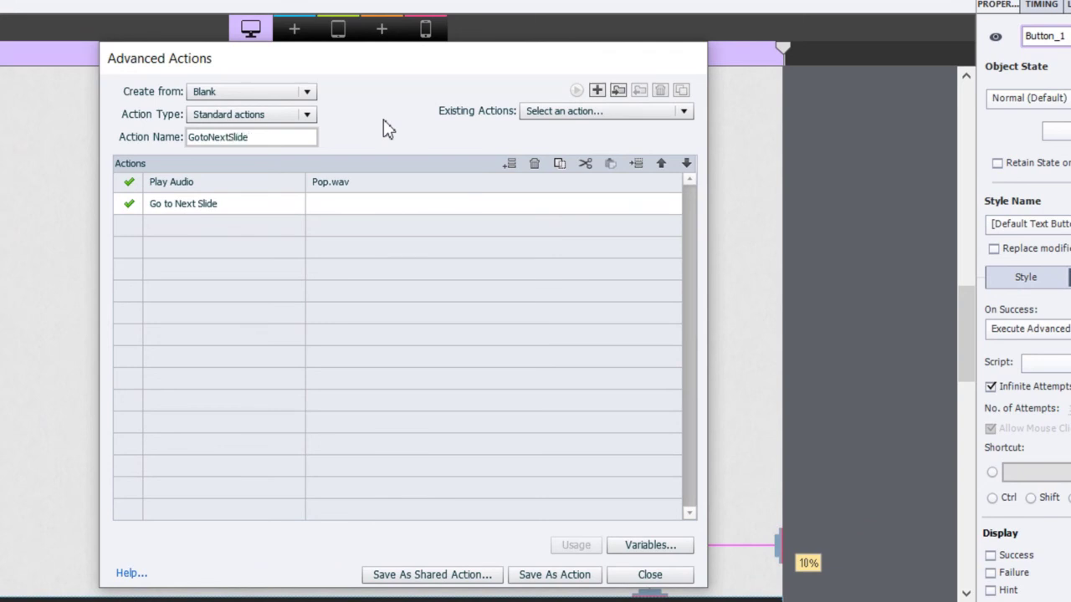
# Step: Save the action as GotoNextSlide, dismiss the confirmation, and close the editor
pyautogui.click(566, 580)
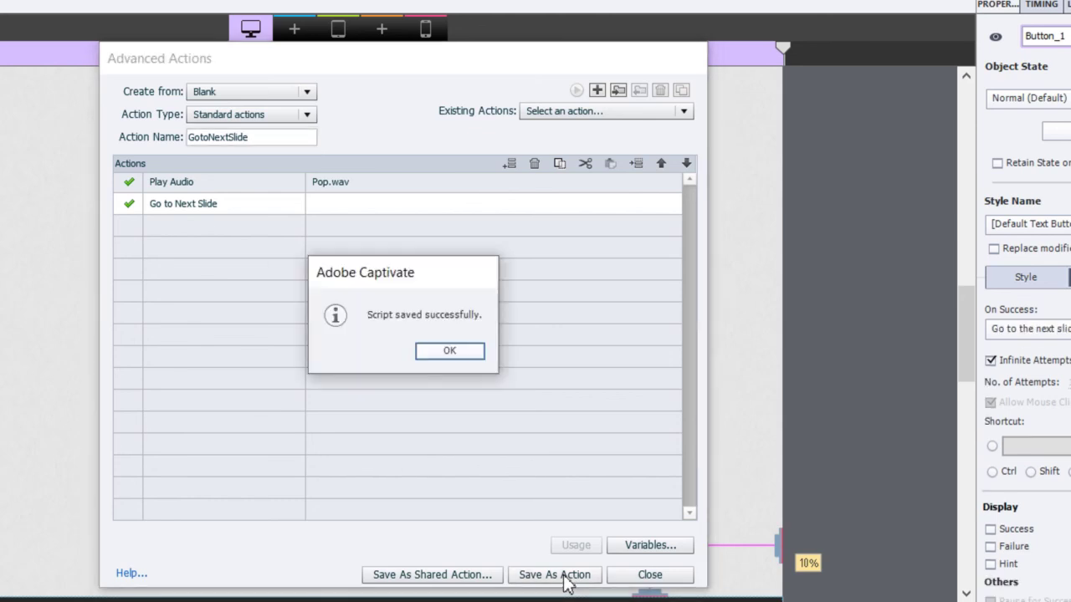
pyautogui.click(451, 351)
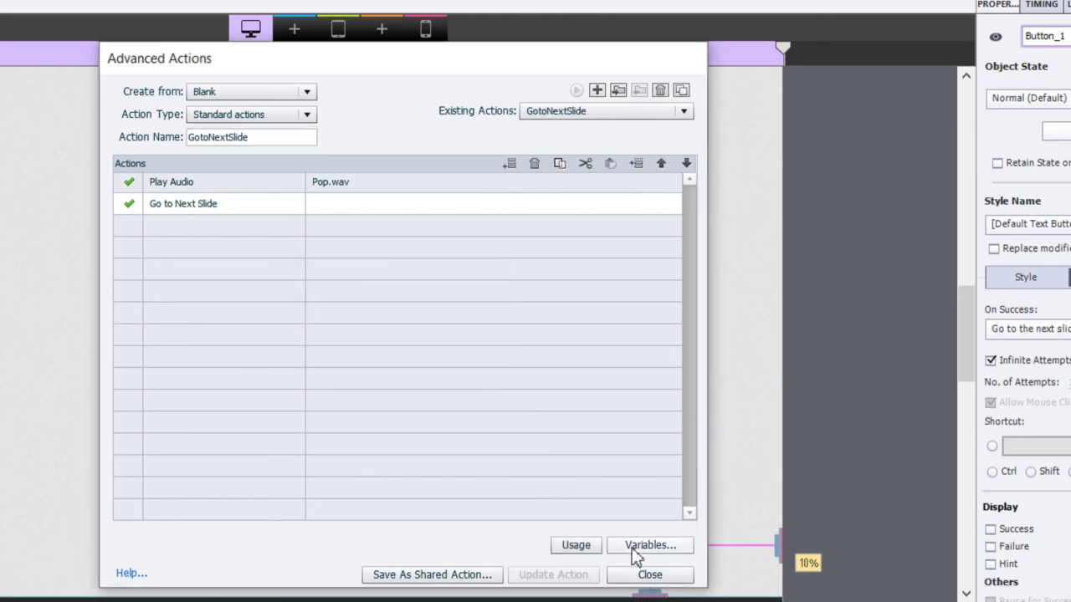
pyautogui.click(647, 575)
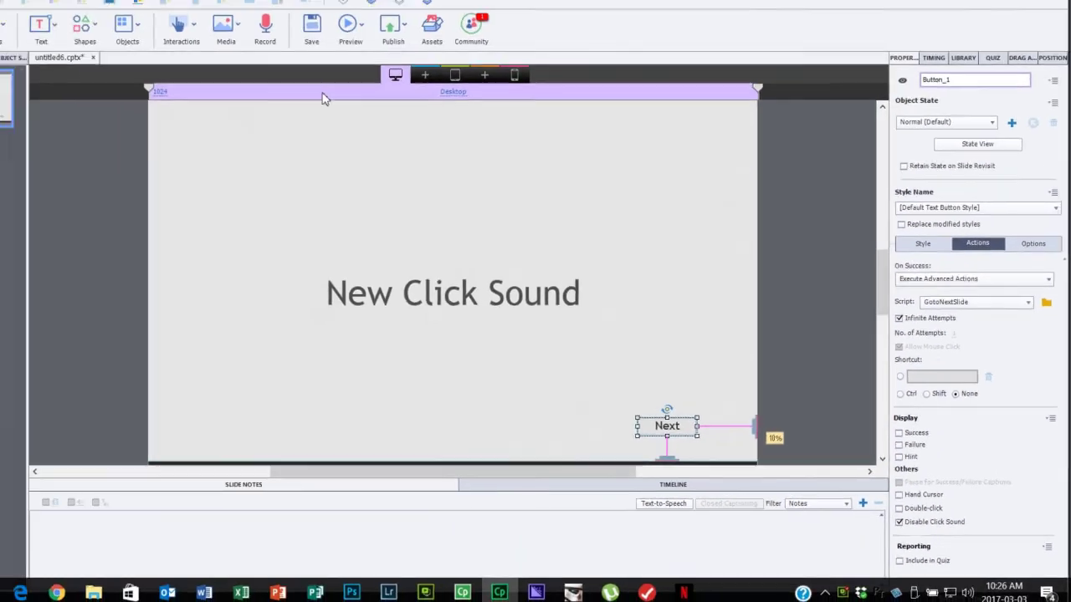
# Step: Start a full-project preview to test the Next button's click sound
pyautogui.click(360, 26)
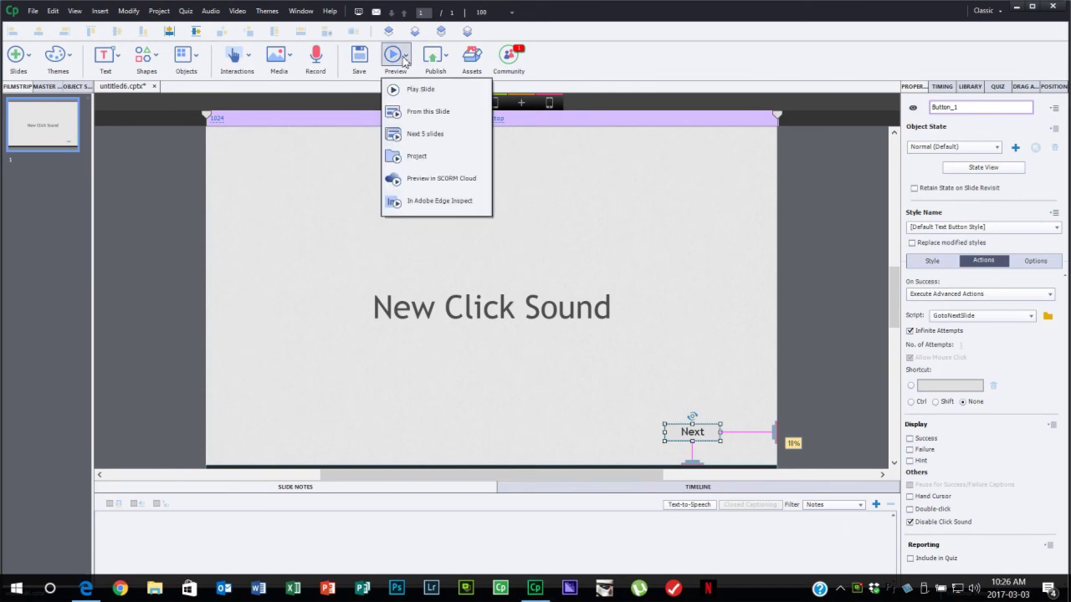
pyautogui.click(417, 157)
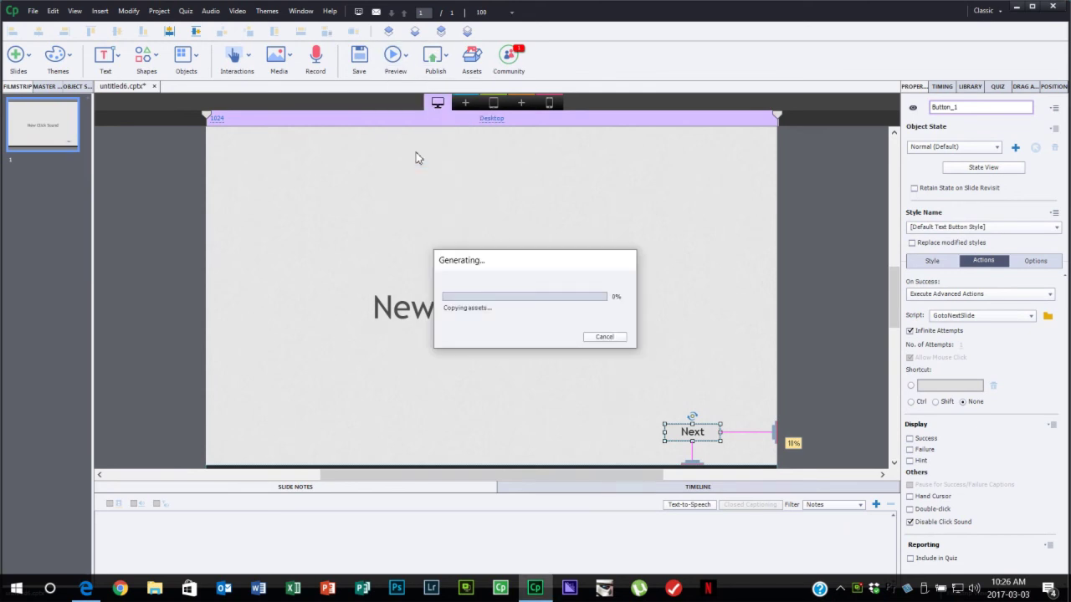